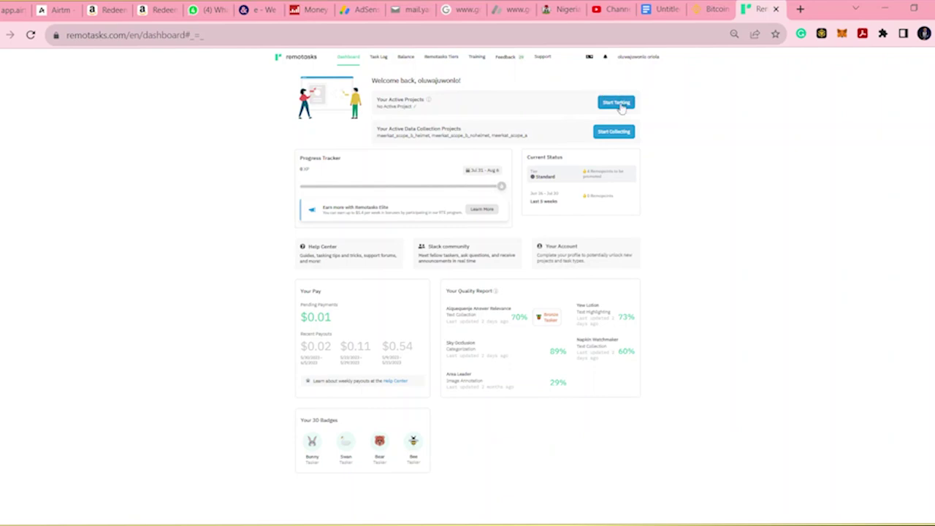
Step: Start tasking and scroll through the Segmentation Intro to reach the street-image training task
click(621, 105)
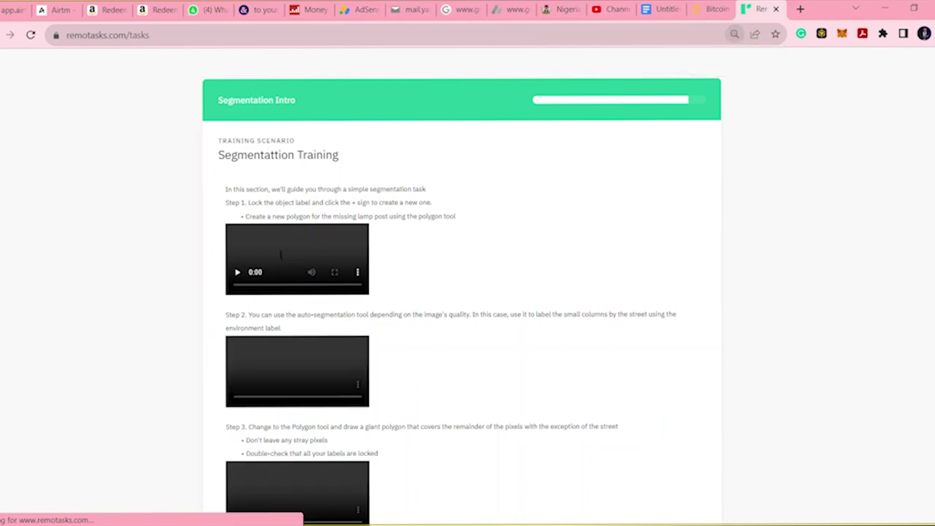
scroll(281, 254, down, 8)
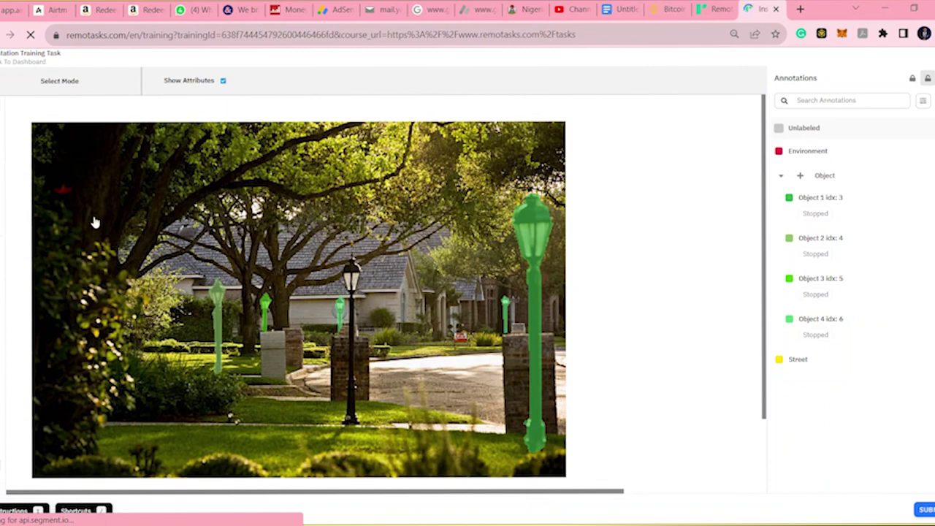
Step: With the polygon tool, add Object 5 as Stopped and begin outlining the central lamp post
key(p)
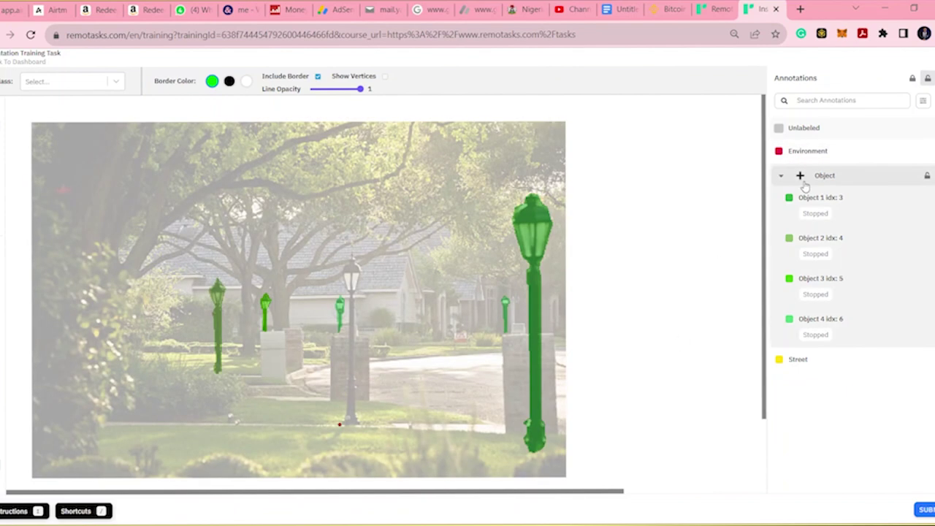
click(800, 176)
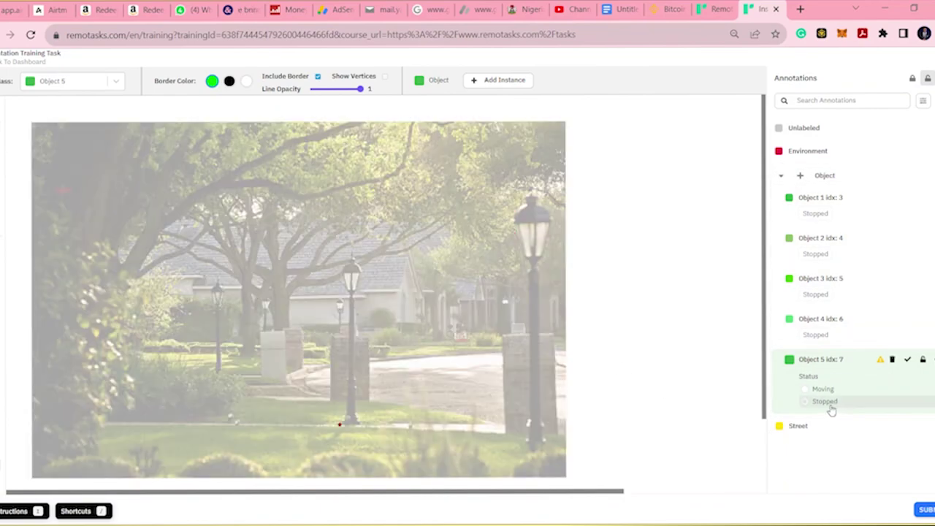
click(829, 406)
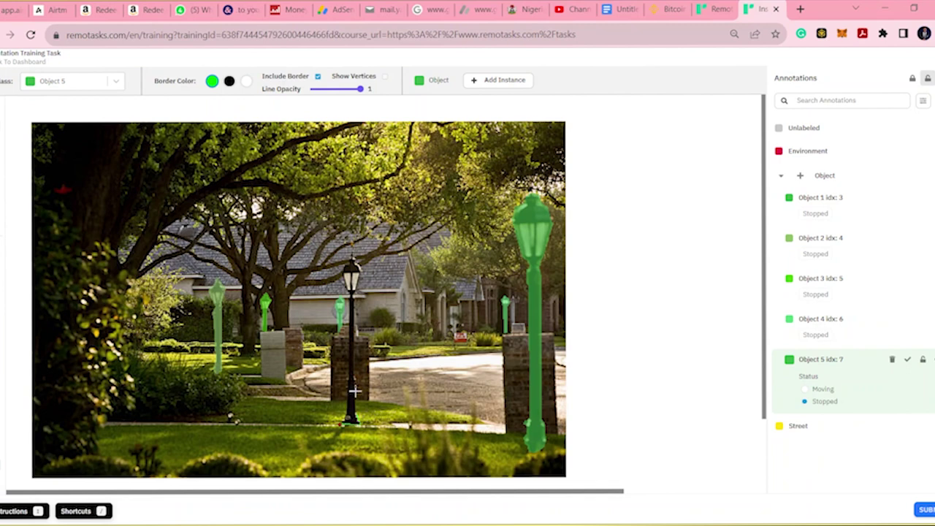
click(356, 390)
Step: Close the central lamp post outline as Object 5 and submit the labelled image
click(356, 312)
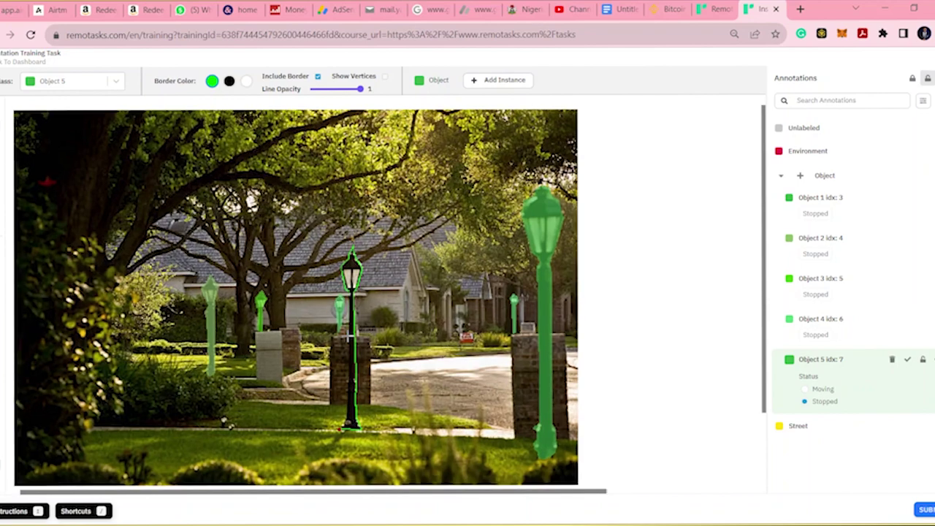
scroll(349, 336, up, 2)
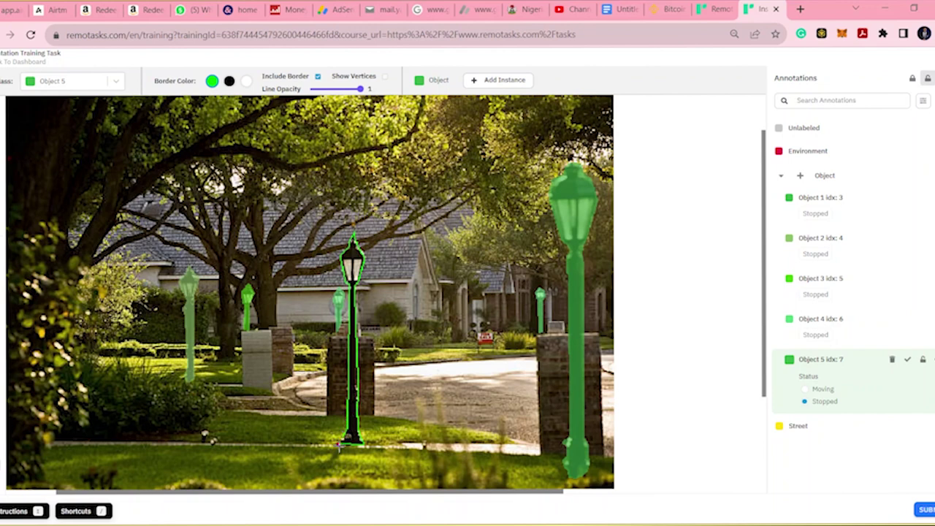
click(337, 444)
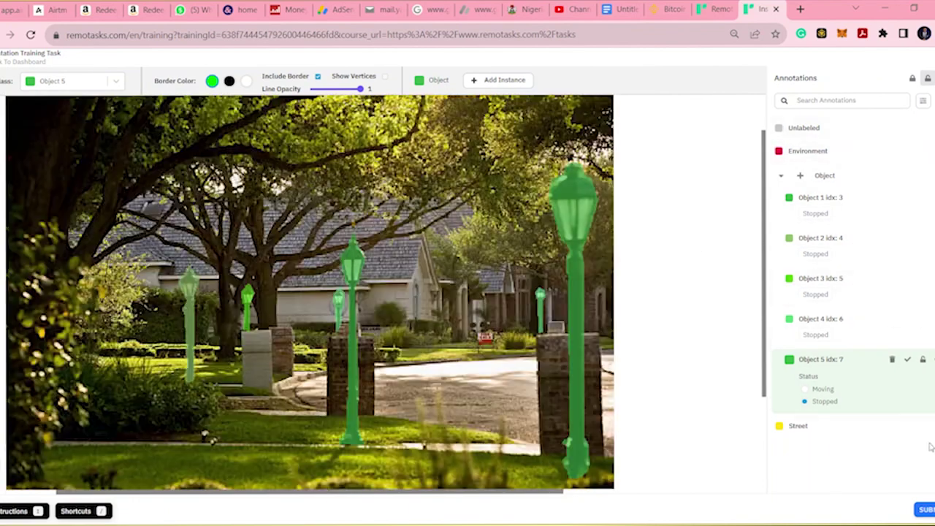
click(925, 509)
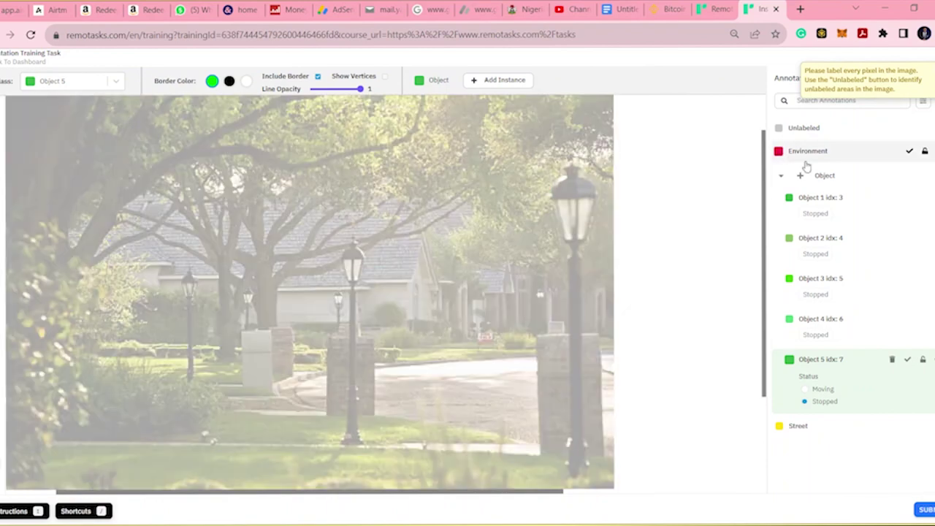
Step: Add a new Object 6 instance after the 'label every pixel' warning
click(800, 176)
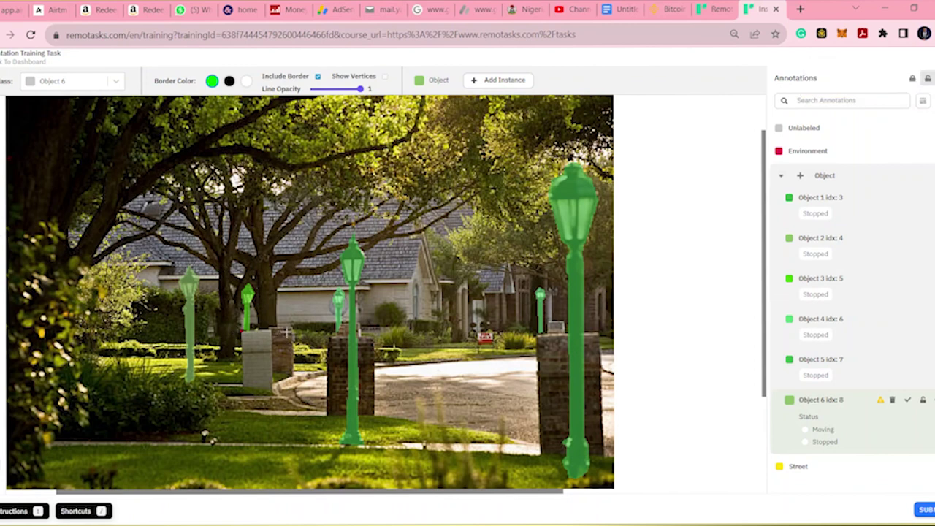
Step: Outline the mailbox beside the left lamp post as Object 6, redoing one misplaced corner
click(272, 331)
click(272, 389)
key(ctrl+z)
click(272, 388)
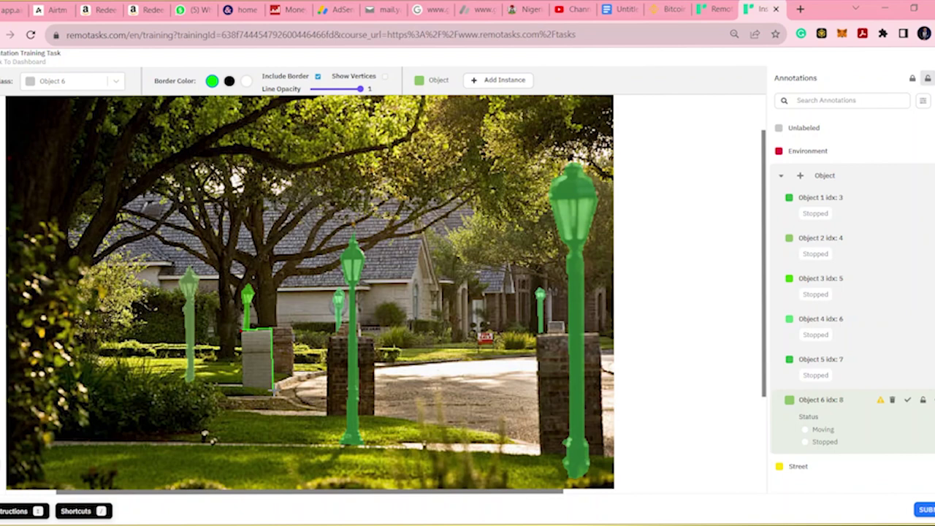
click(242, 386)
click(241, 331)
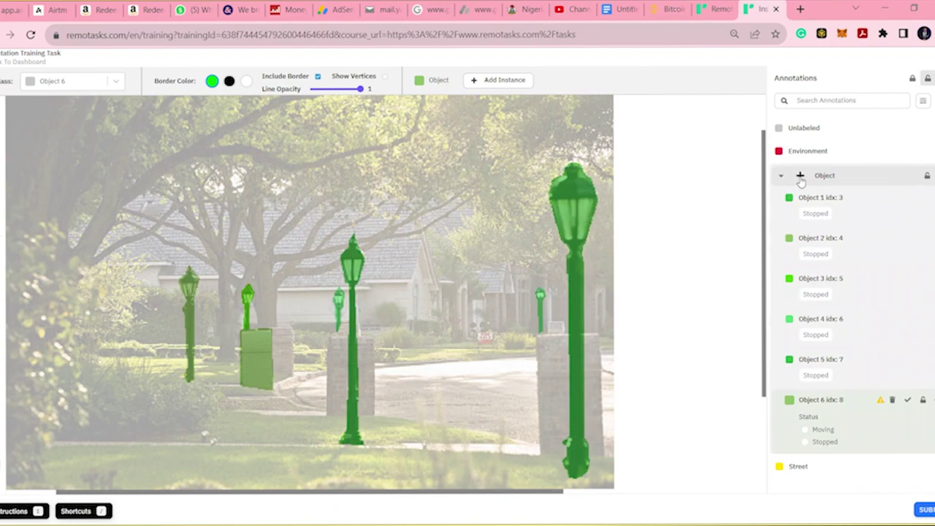
Step: Add Object 7 with status Stopped and lock the Object 1 annotation
click(800, 176)
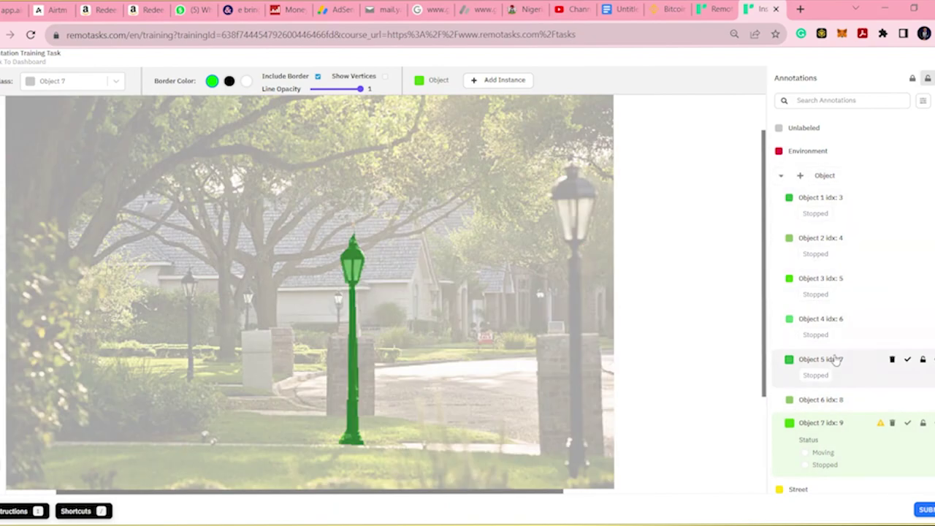
click(826, 465)
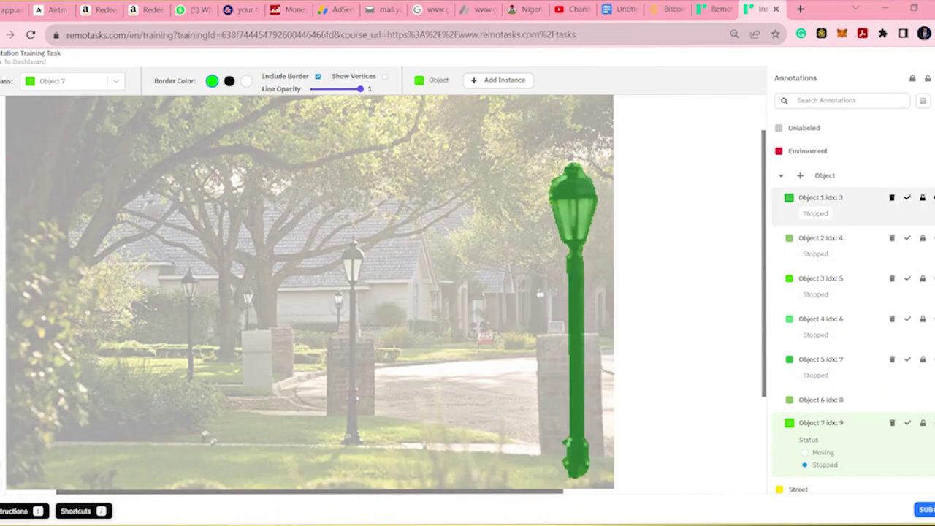
click(922, 201)
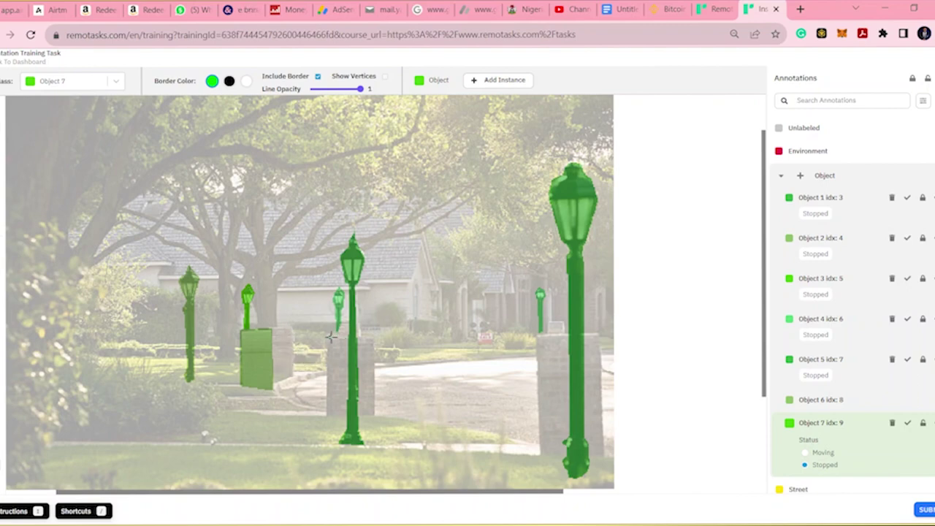
Step: Draw a rectangular polygon filling the brick pillar under the central lamp post as Object 7
click(330, 337)
click(373, 337)
click(375, 415)
click(326, 416)
click(330, 337)
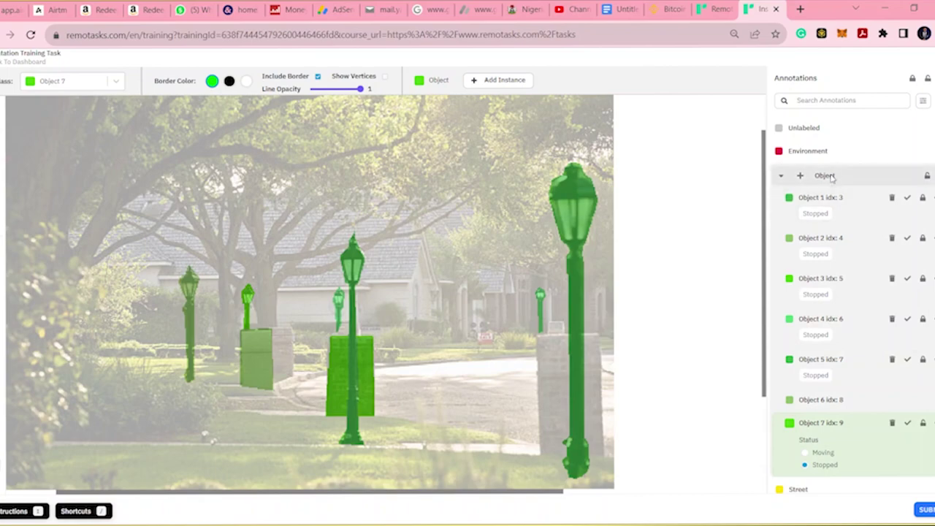
scroll(893, 422, down, 1)
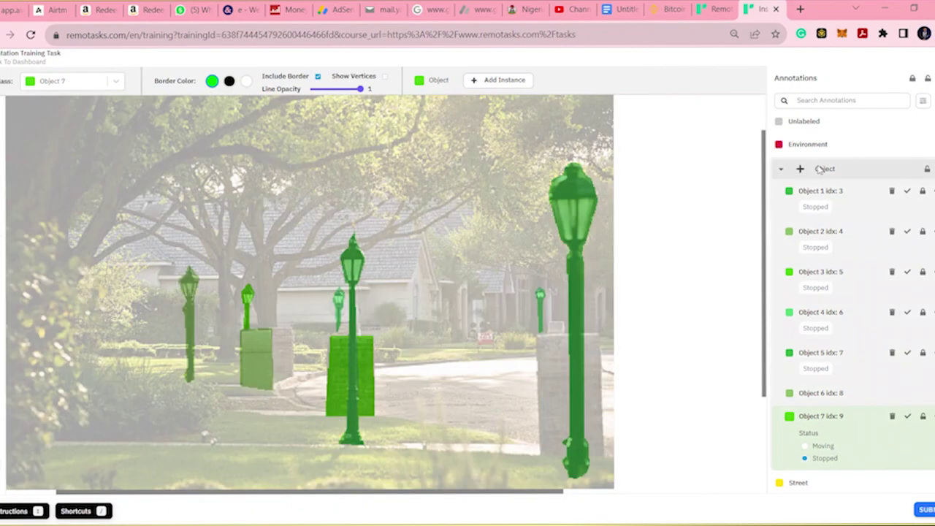
click(801, 169)
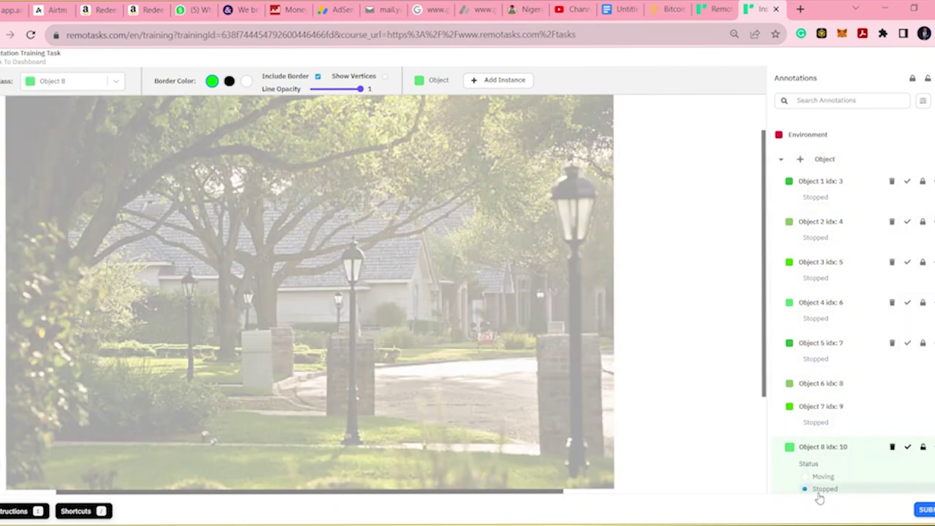
Step: Set Object 8 to Stopped and outline the brick pillar under the tall right lamp post
click(818, 493)
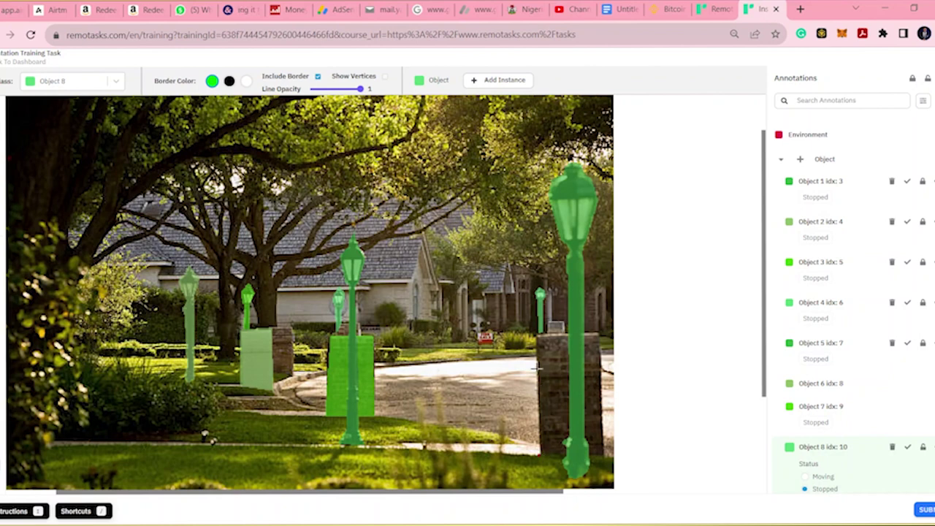
click(538, 335)
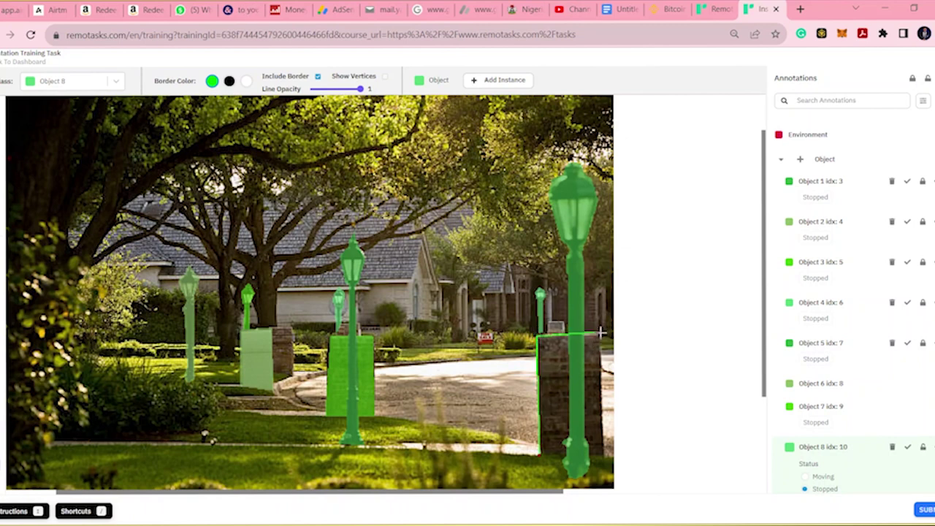
click(605, 456)
click(539, 458)
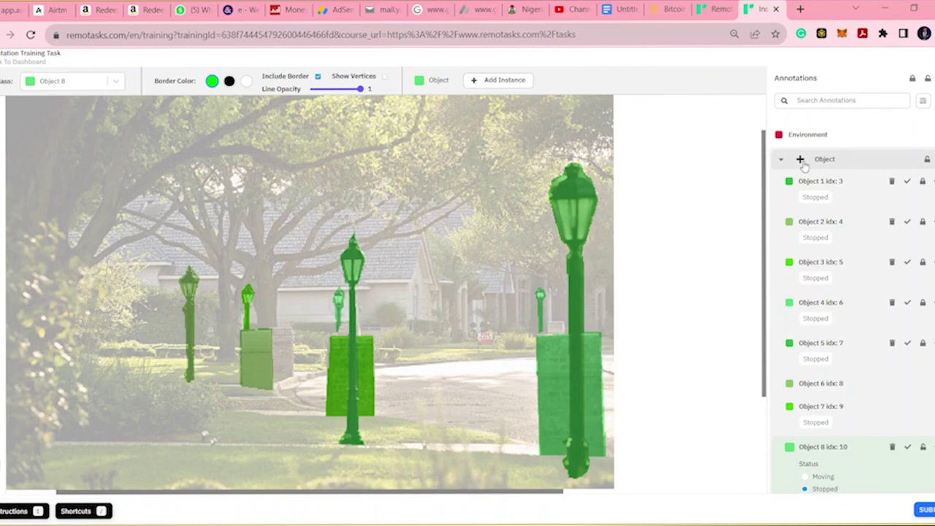
click(801, 159)
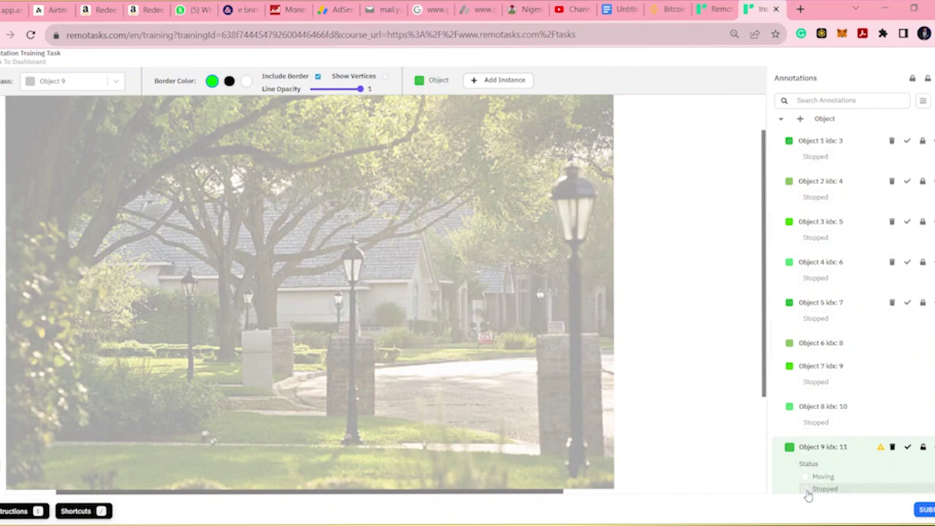
Step: Set Object 9 to Stopped and start outlining the small brick post behind the mailbox
click(808, 478)
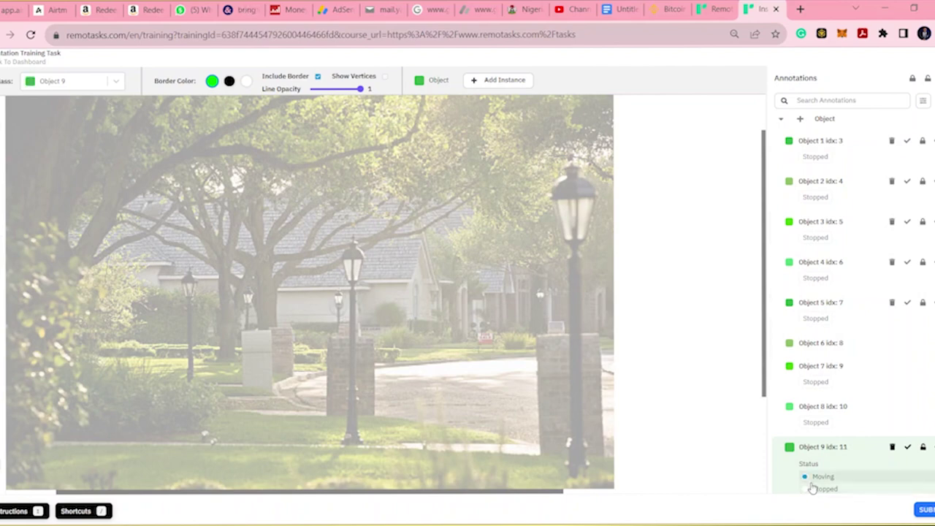
scroll(851, 307, down, 1)
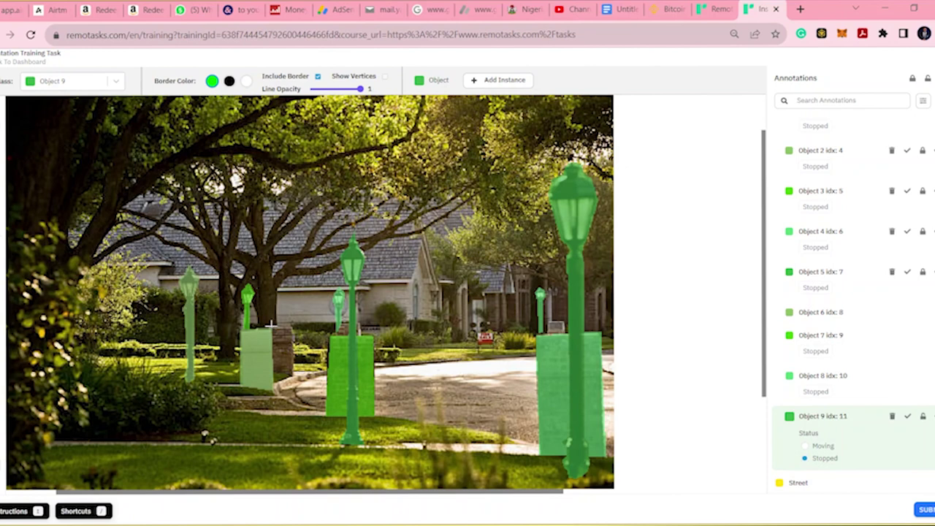
click(270, 325)
click(301, 328)
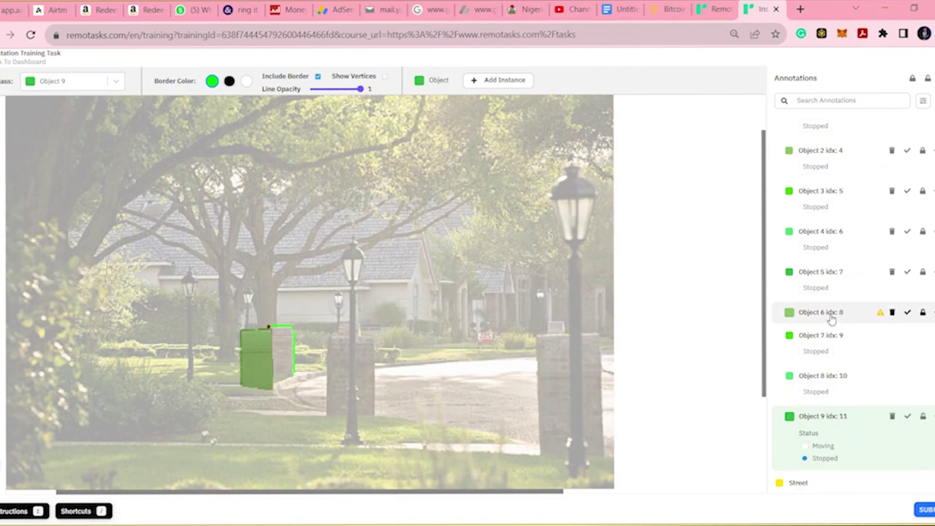
Step: Select Object 6 in the Annotations list to complete the brick post behind the mailbox
click(831, 319)
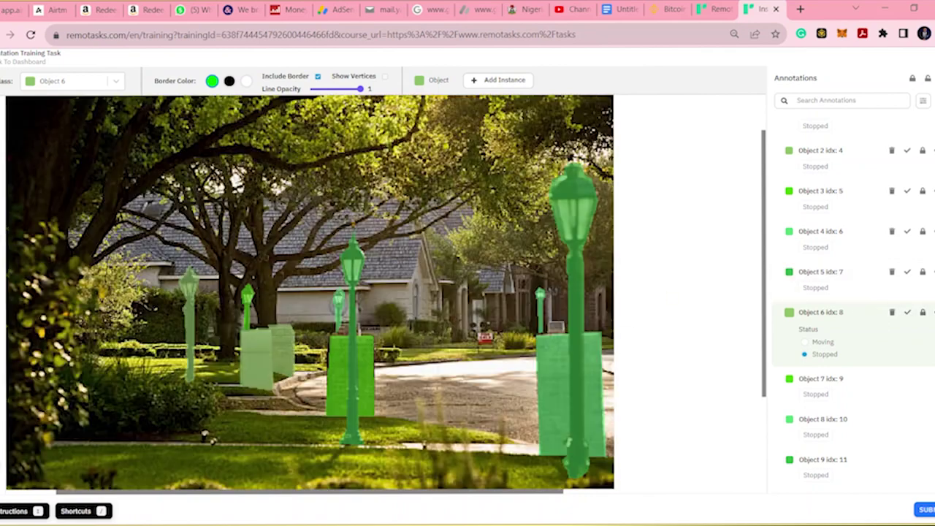
Step: Zoom the canvas out until the whole street image fits with margin around it
scroll(854, 304, down, 1)
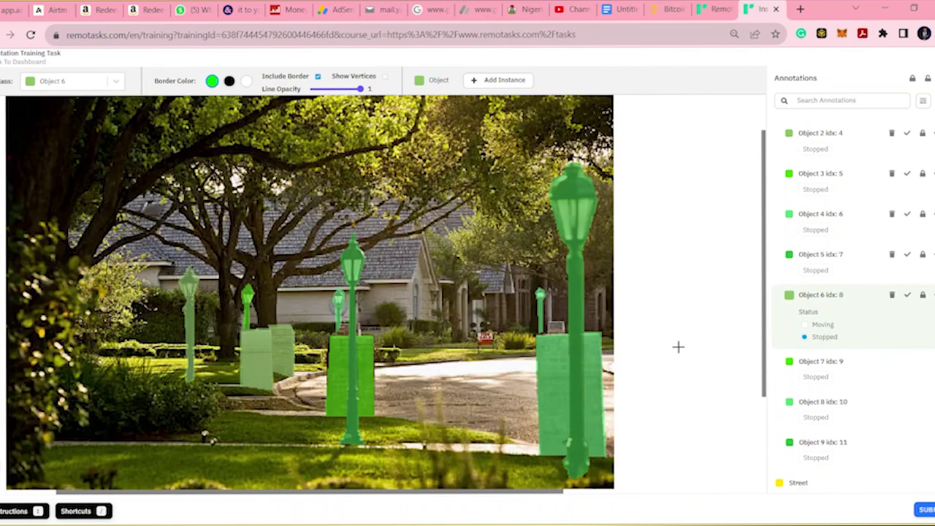
key(Right)
scroll(661, 359, down, 1)
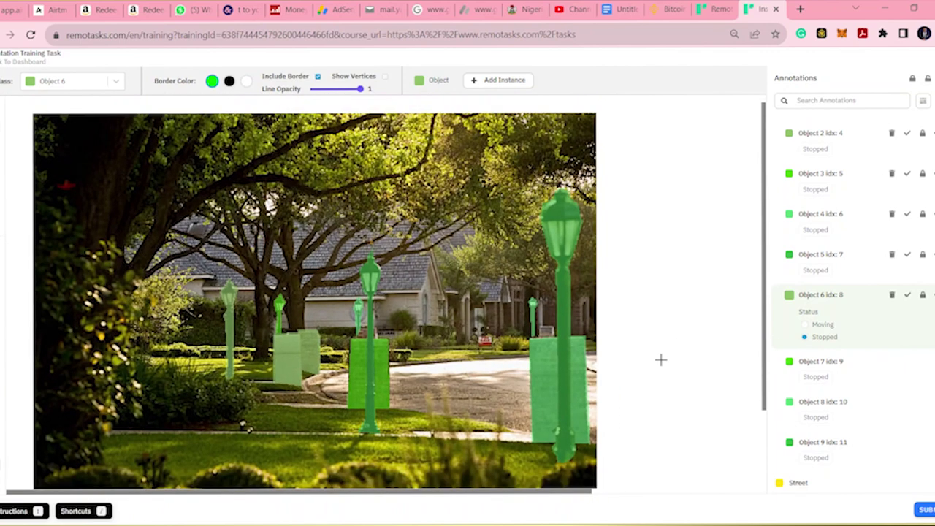
scroll(660, 360, down, 1)
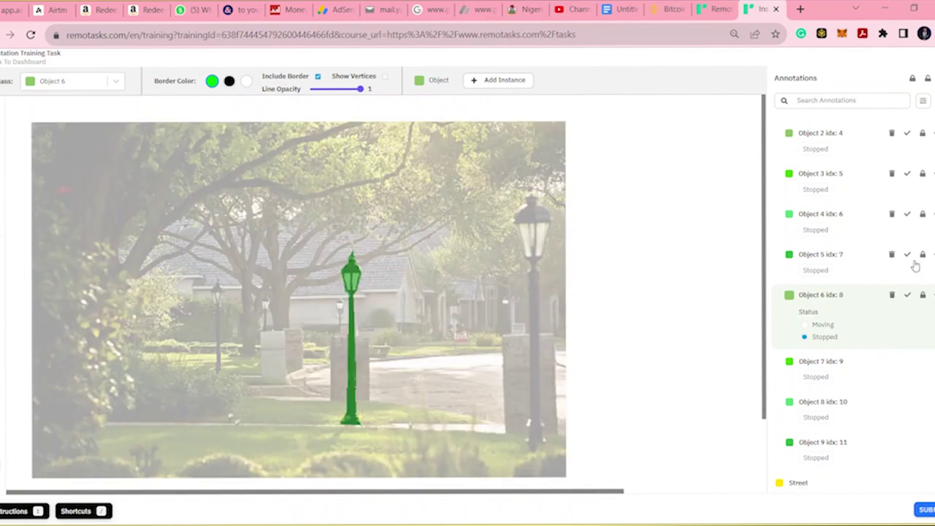
Step: Select the Environment class and place its first outline point at the lower-right edge
scroll(789, 255, up, 3)
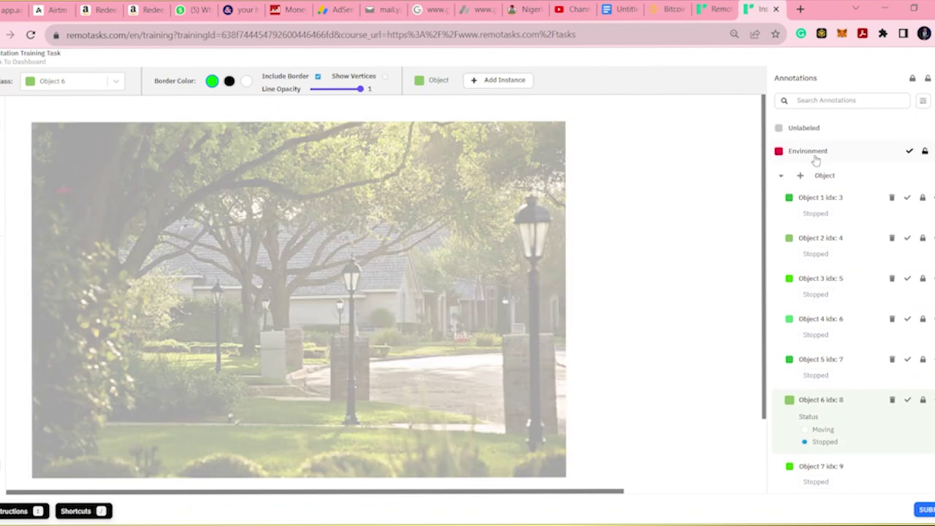
click(817, 153)
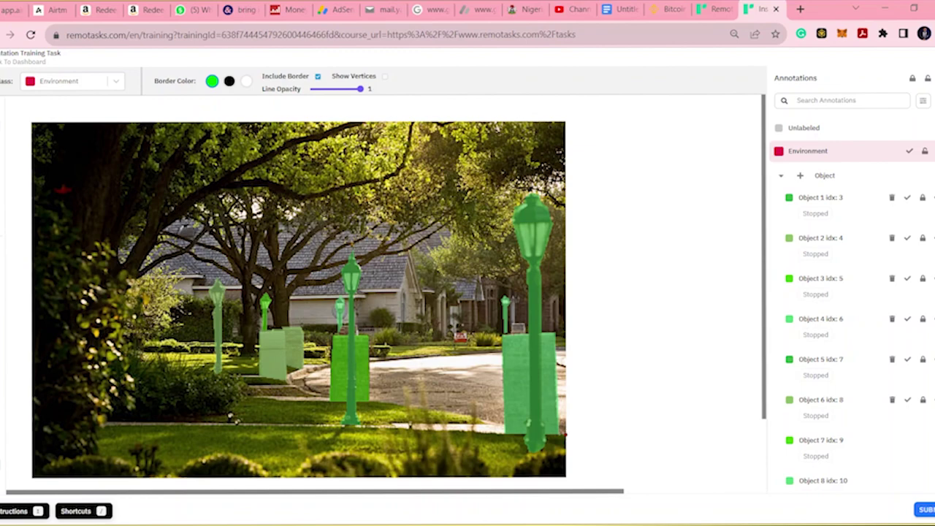
scroll(847, 366, down, 2)
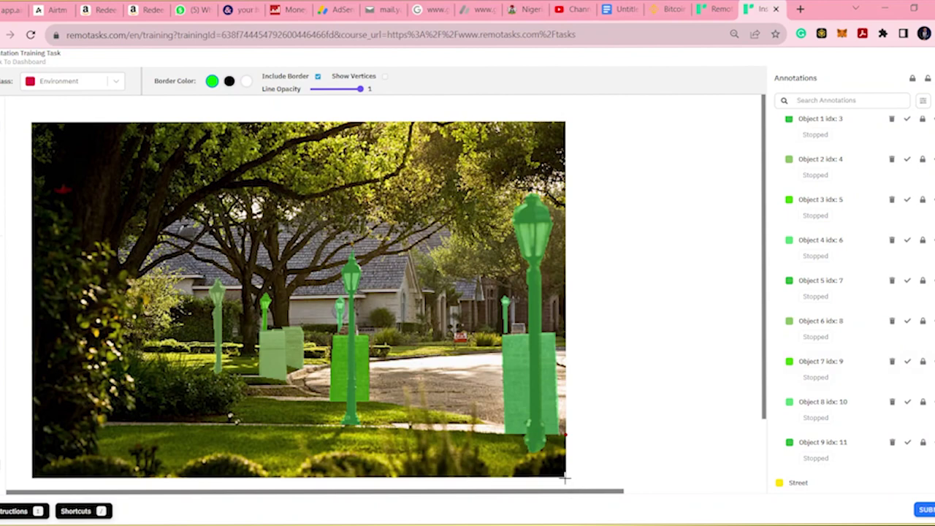
click(565, 478)
Step: Run the Environment outline along the bottom edge and up the right edge, redoing misplaced points
click(31, 478)
key(ctrl+z)
click(30, 478)
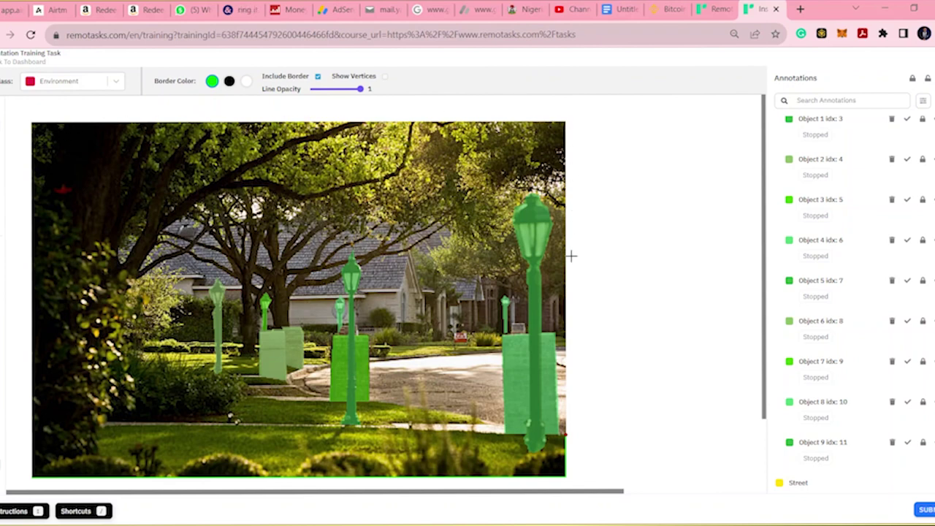
click(570, 345)
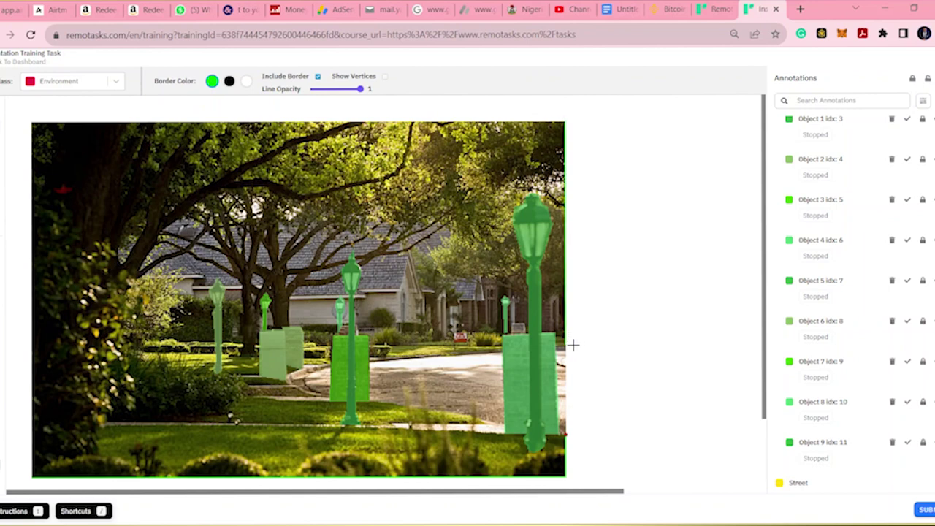
key(ctrl+z)
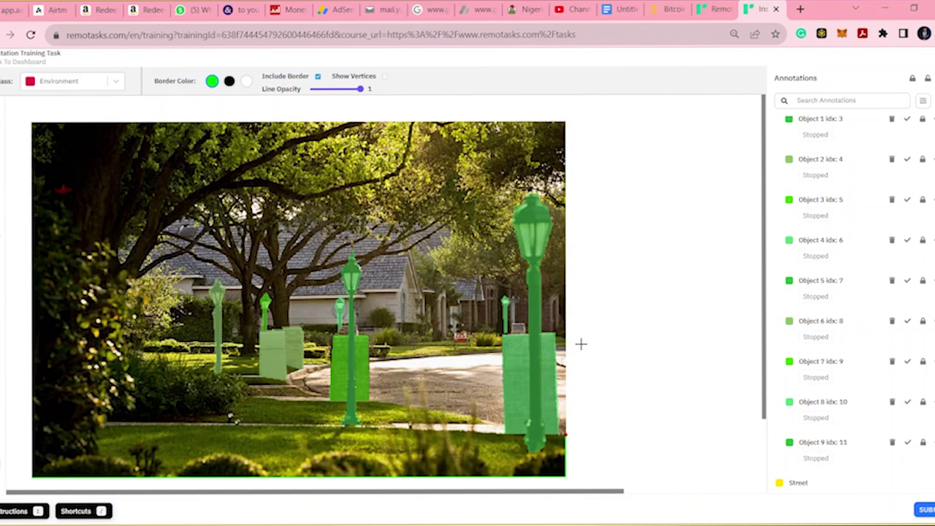
click(581, 343)
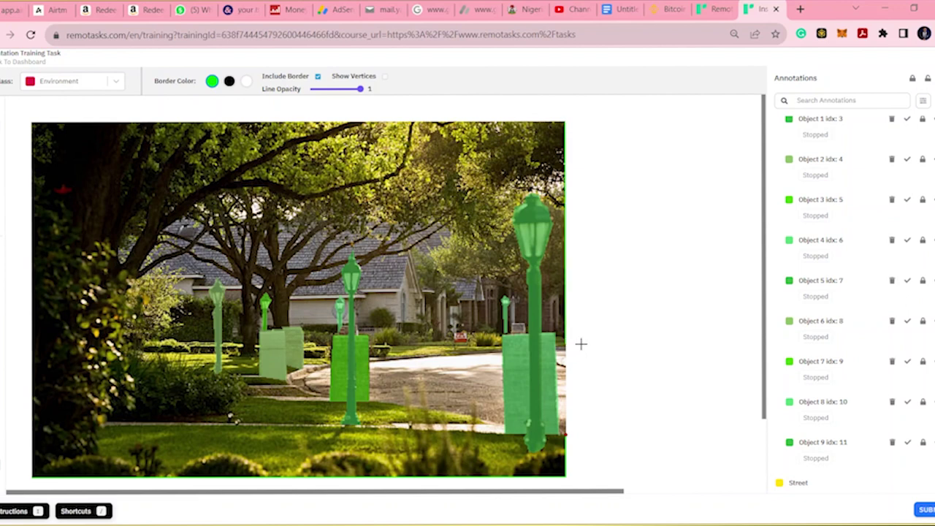
key(ctrl+z)
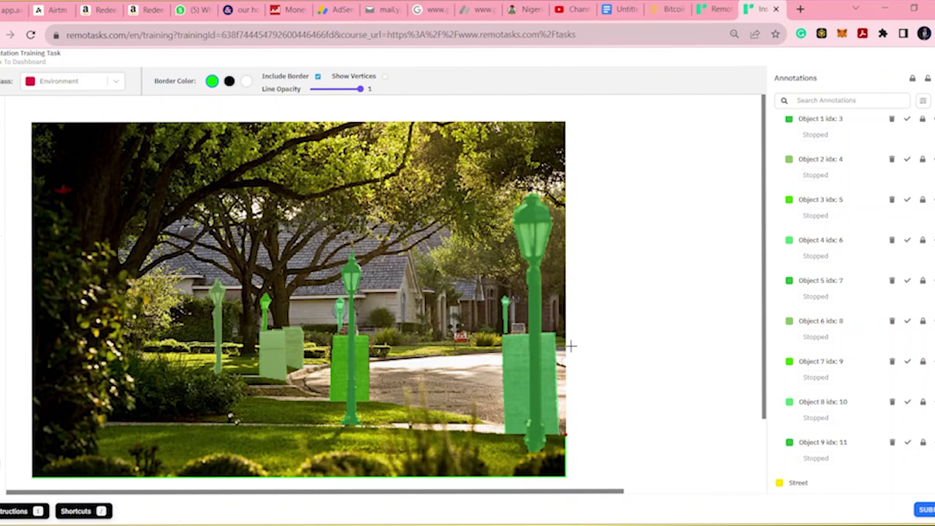
click(570, 345)
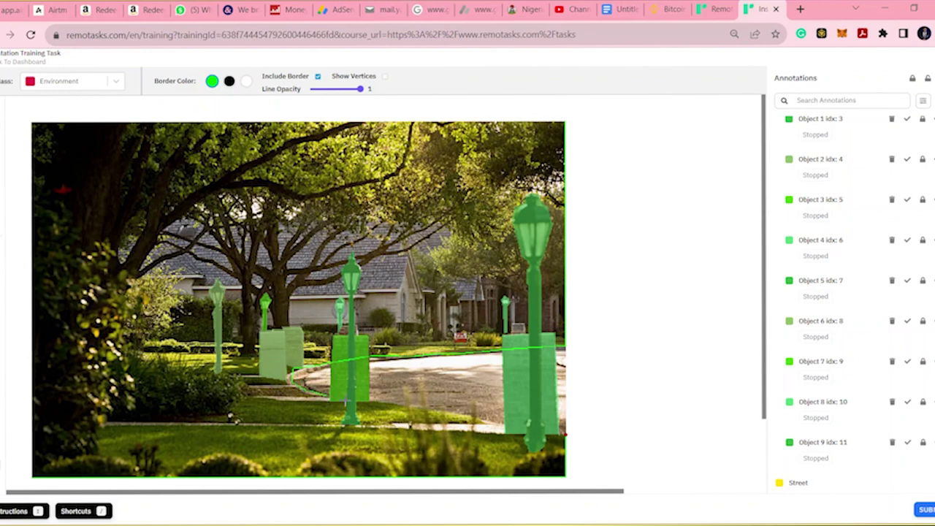
click(387, 403)
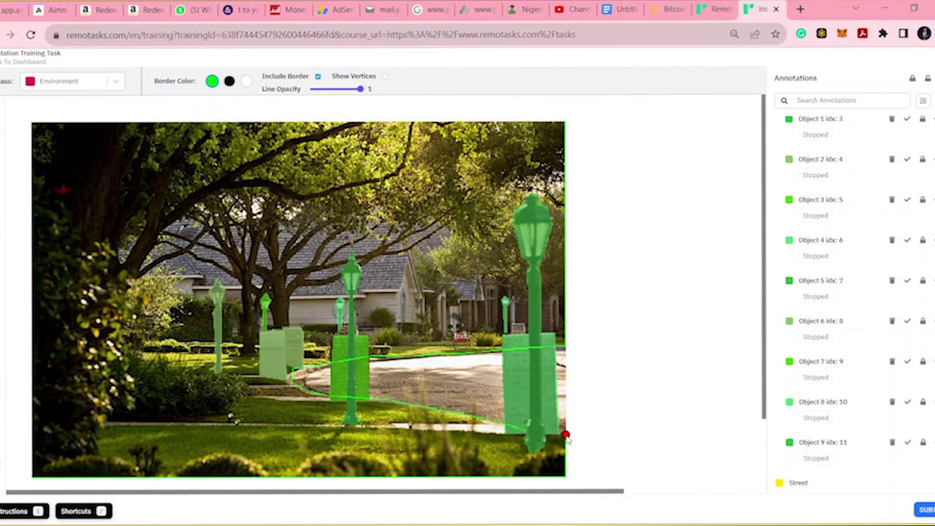
click(566, 436)
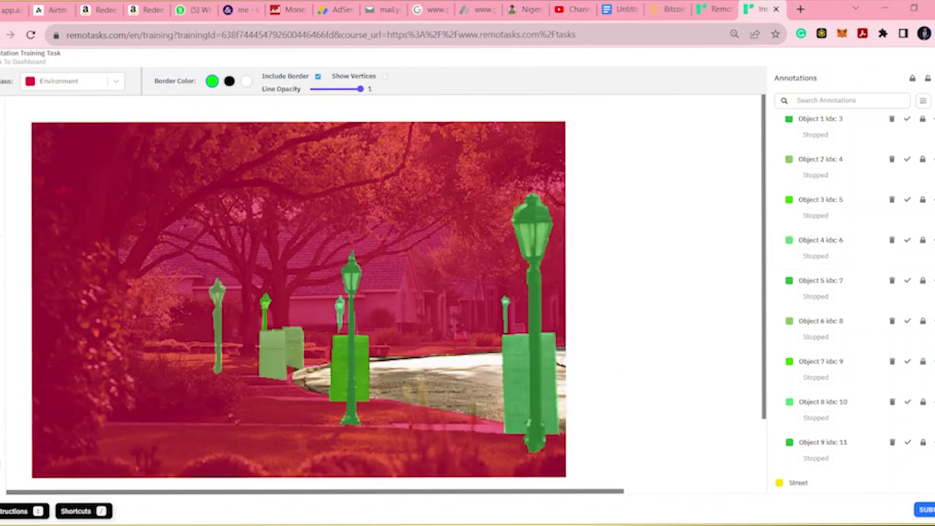
scroll(809, 132, up, 2)
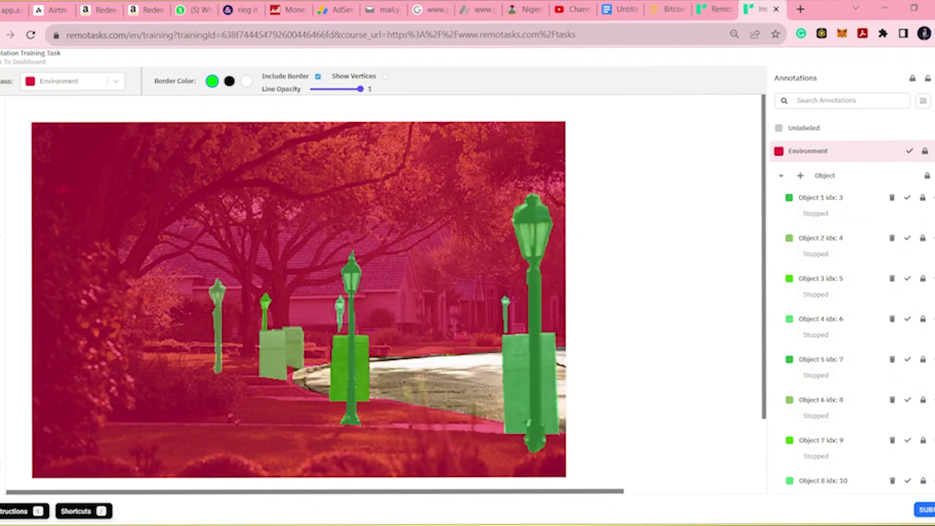
Step: Scroll the Annotations list down and pick the Street class
scroll(788, 451, down, 2)
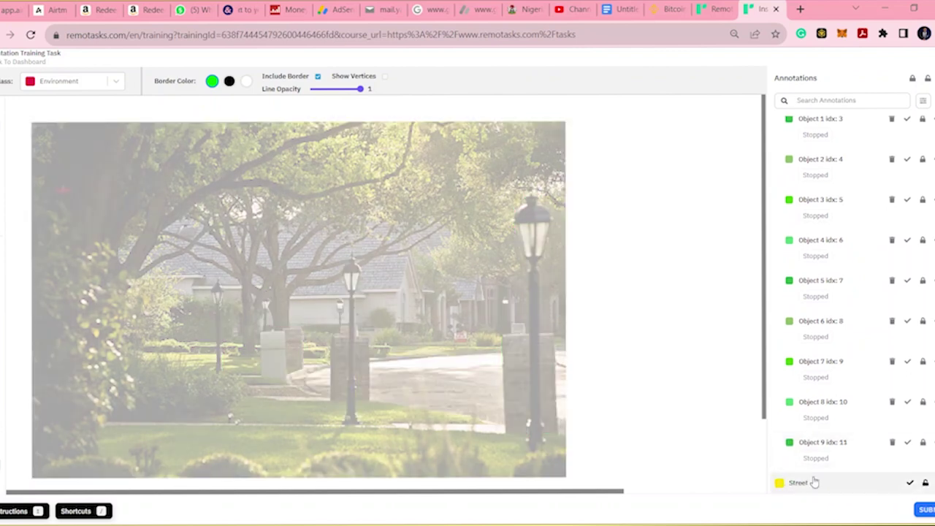
click(827, 490)
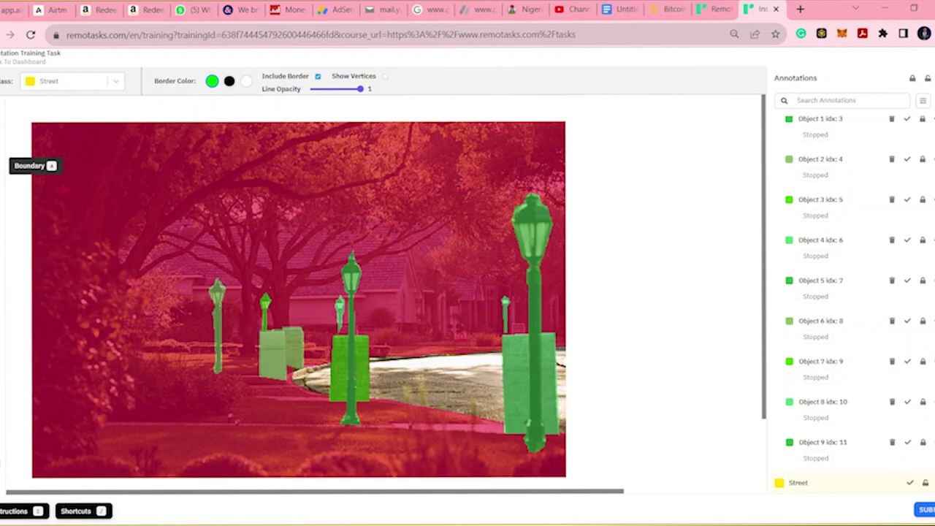
Step: Switch to an 18 px Brush and paint Street along the road rightward from the lamp post
key(b)
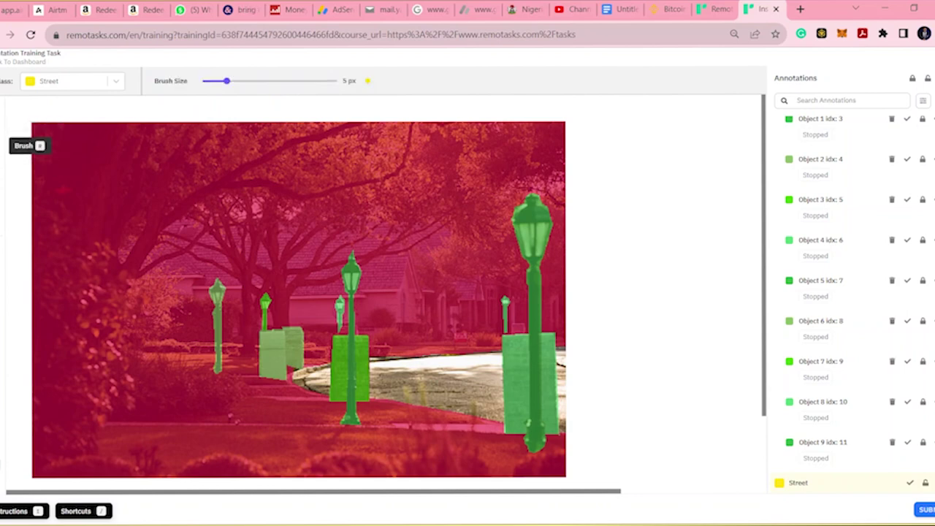
drag(226, 81, 282, 87)
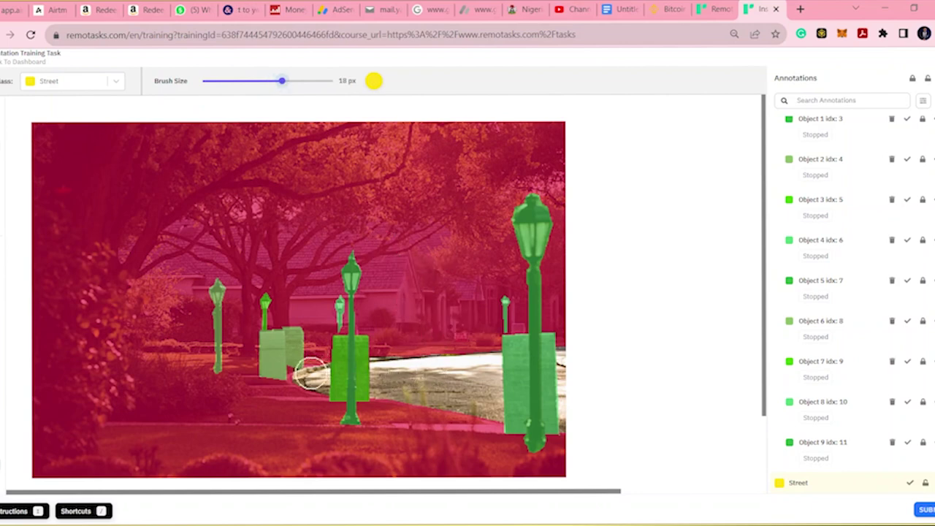
drag(311, 375, 322, 377)
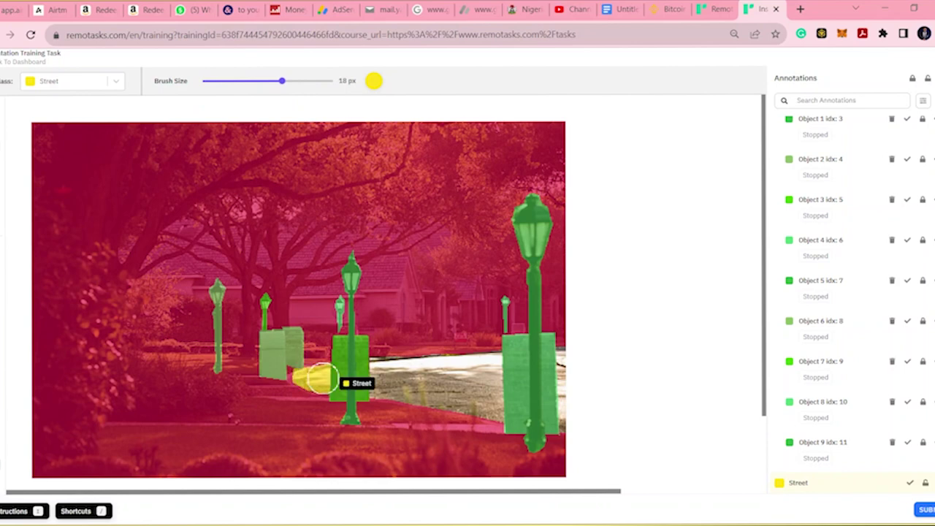
mouse_move(321, 378)
mouse_down()
mouse_move(403, 390)
mouse_move(398, 381)
mouse_move(563, 427)
mouse_up()
Step: Fill the road's remaining gaps and its top and lower edges with yellow Street paint
drag(424, 397, 422, 374)
mouse_move(393, 360)
mouse_down()
mouse_move(467, 360)
mouse_move(513, 375)
mouse_move(475, 380)
mouse_move(537, 368)
mouse_move(559, 347)
mouse_move(555, 395)
mouse_up()
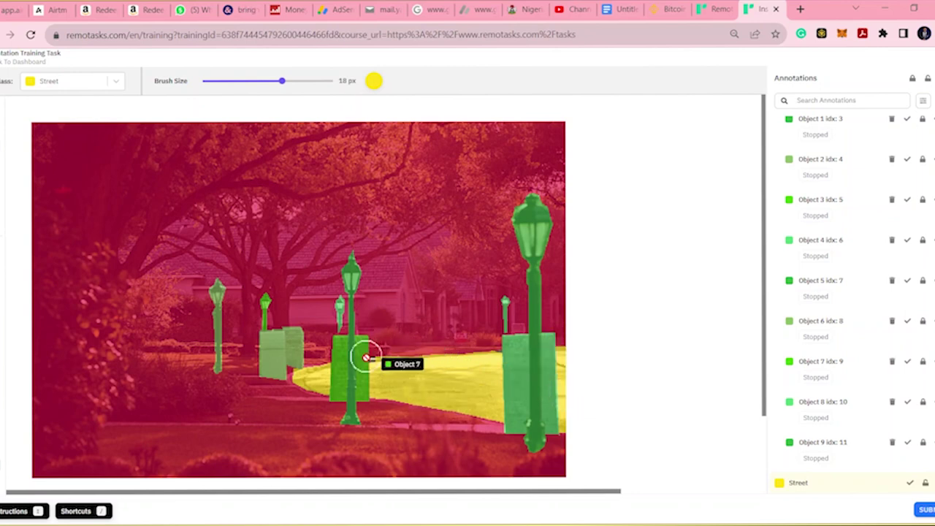
mouse_move(365, 359)
mouse_down()
mouse_move(501, 359)
mouse_move(385, 343)
mouse_move(305, 357)
mouse_up()
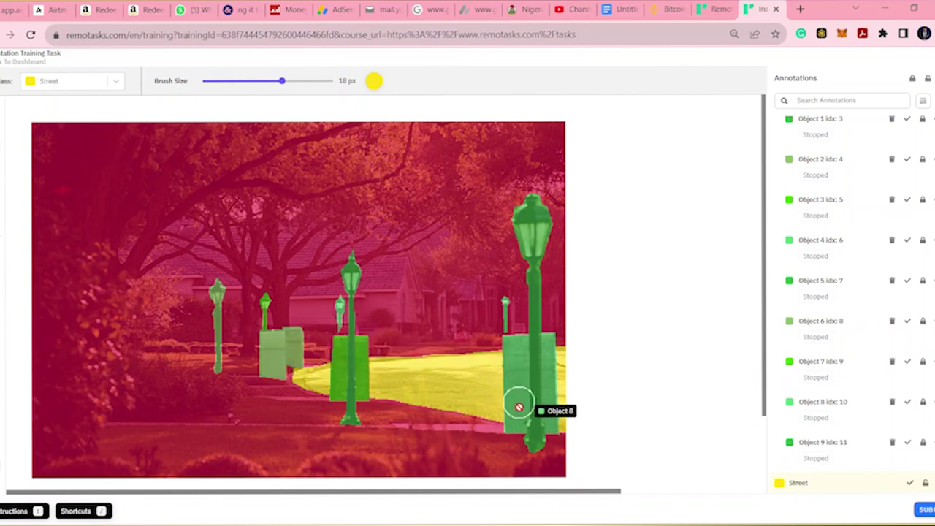
mouse_move(518, 403)
mouse_down()
mouse_move(495, 409)
mouse_move(328, 395)
mouse_move(292, 382)
mouse_move(540, 387)
mouse_move(566, 336)
mouse_move(561, 457)
mouse_move(458, 399)
mouse_move(521, 334)
mouse_move(552, 347)
mouse_move(358, 363)
mouse_up()
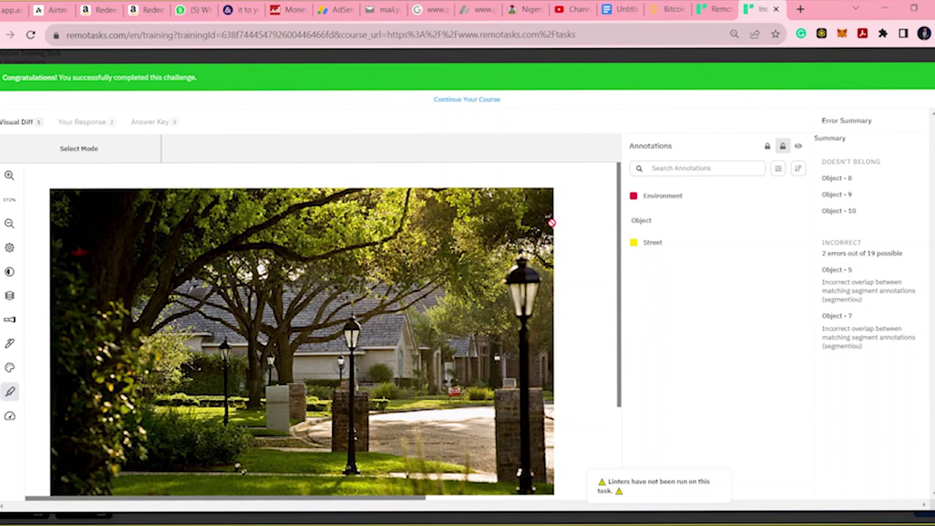
Step: Compare Your Response against the Answer Key, then go to the task instructions page
click(94, 122)
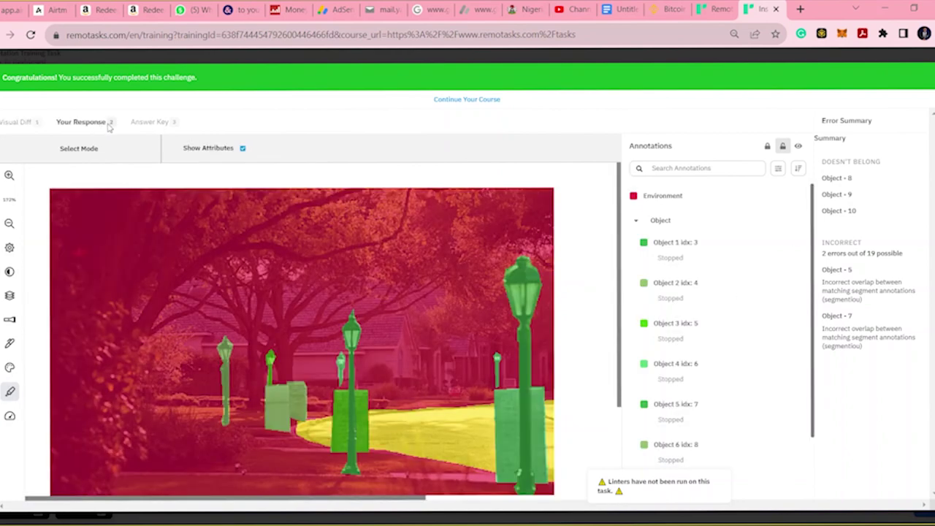
click(150, 122)
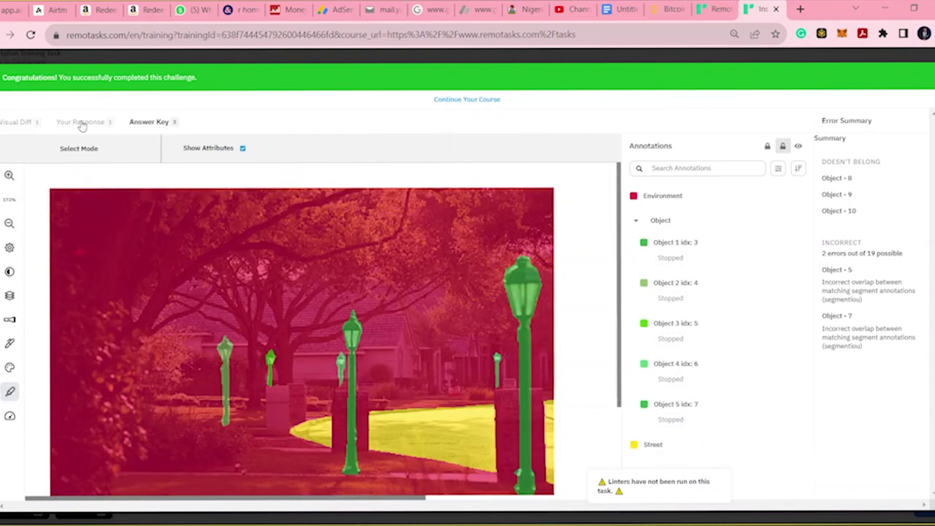
key(2)
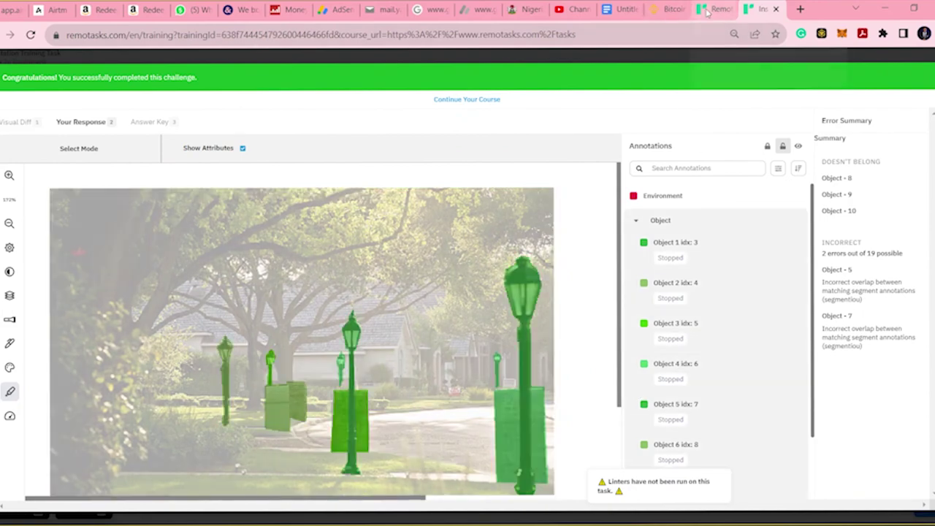
click(707, 10)
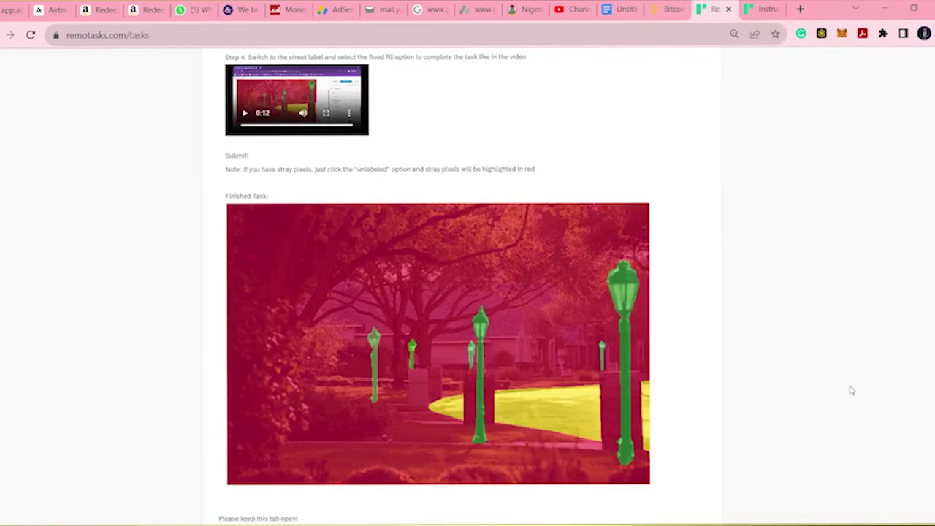
Step: Look over the Finished Task example, then view the Answer Key in the results
scroll(796, 459, down, 3)
scroll(797, 459, up, 3)
scroll(801, 447, down, 4)
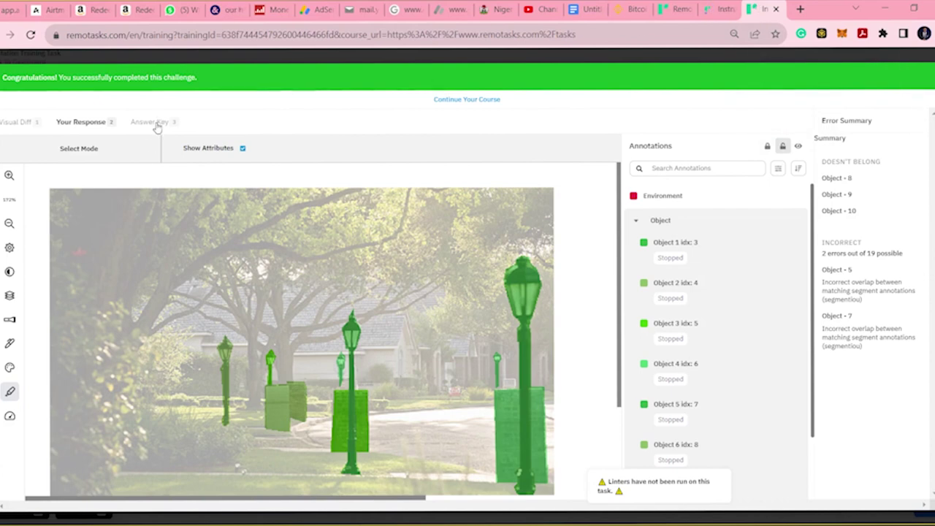
click(155, 123)
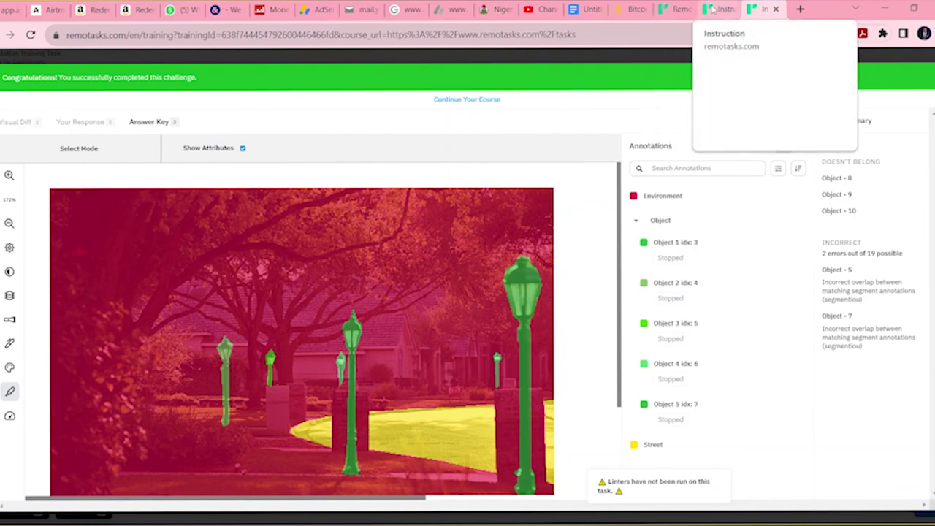
Step: Flip to the training task page and back to the graded challenge results
click(712, 8)
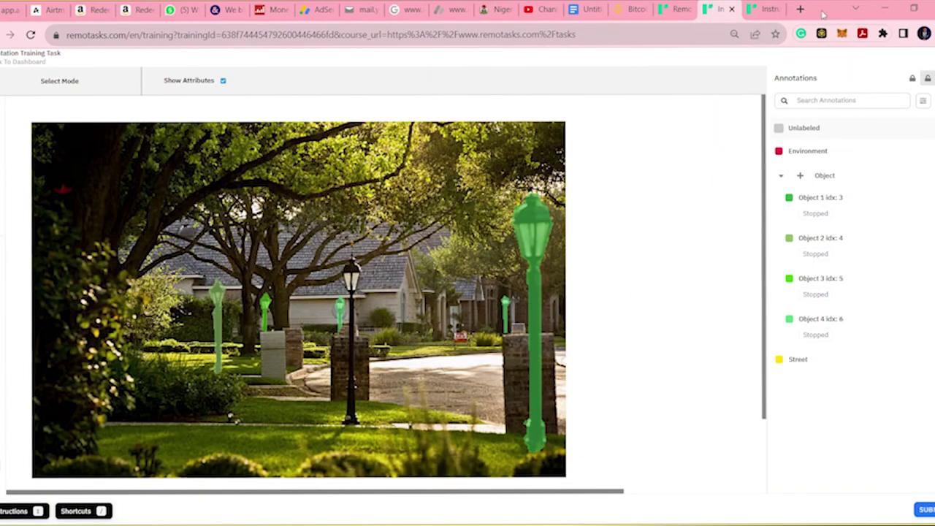
click(758, 9)
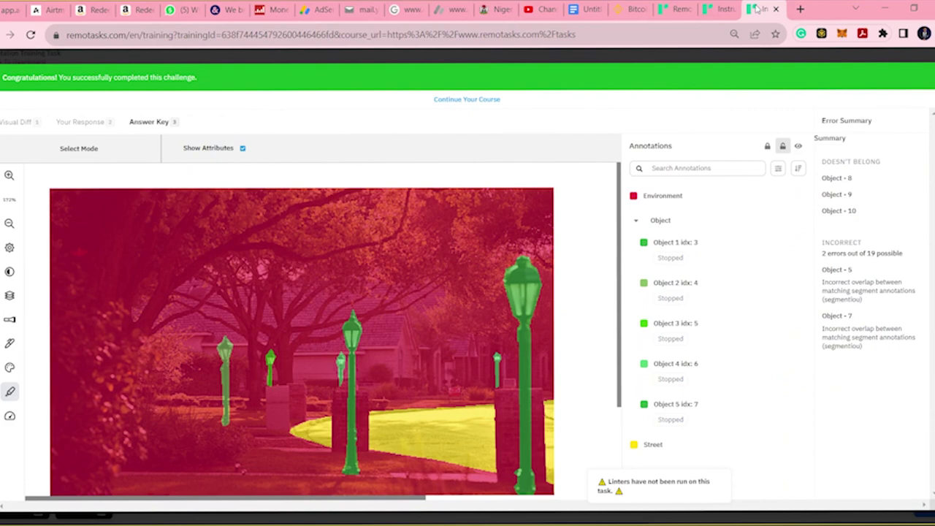
Step: Return to the remotasks.com/tasks page showing the successful completion message
click(668, 6)
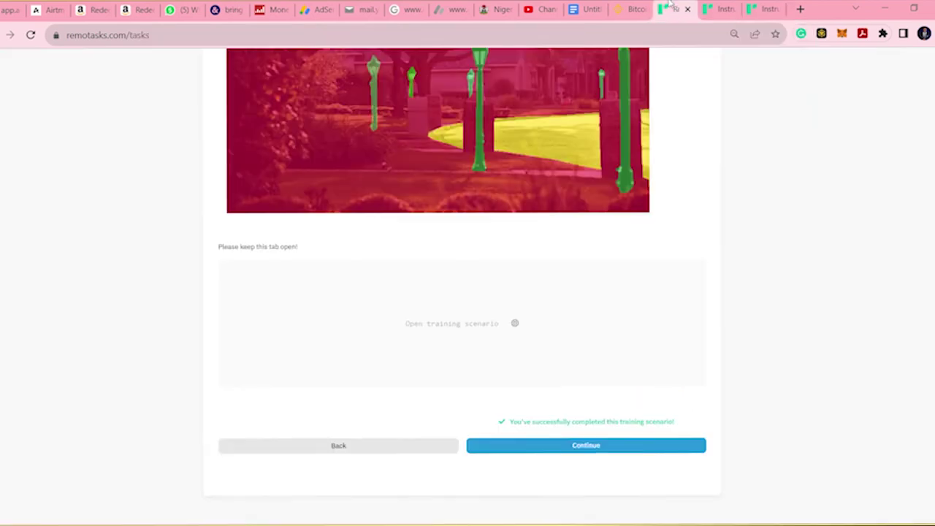